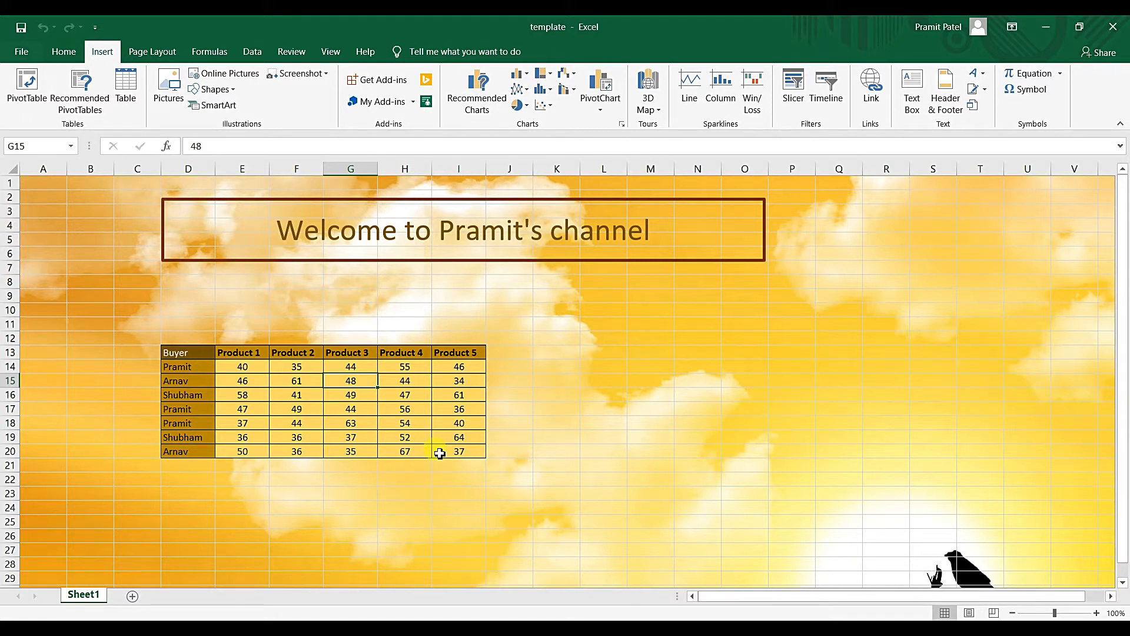
Create a PivotTable on a new worksheet from the buyer and product table in Sheet1, range D13:I20
click(358, 422)
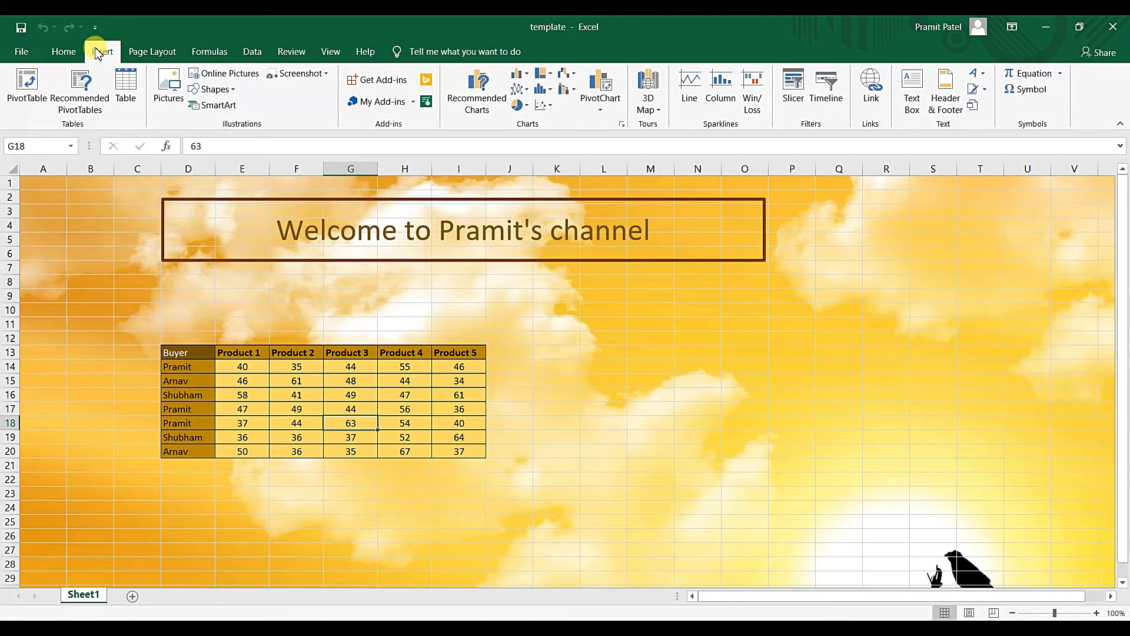
click(27, 86)
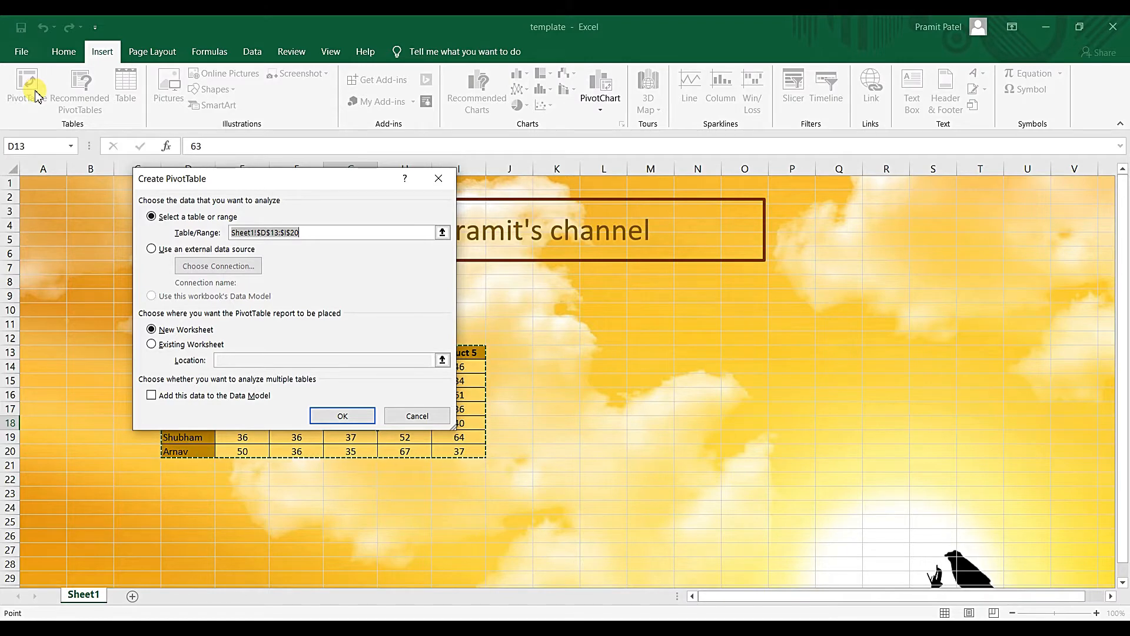
click(344, 416)
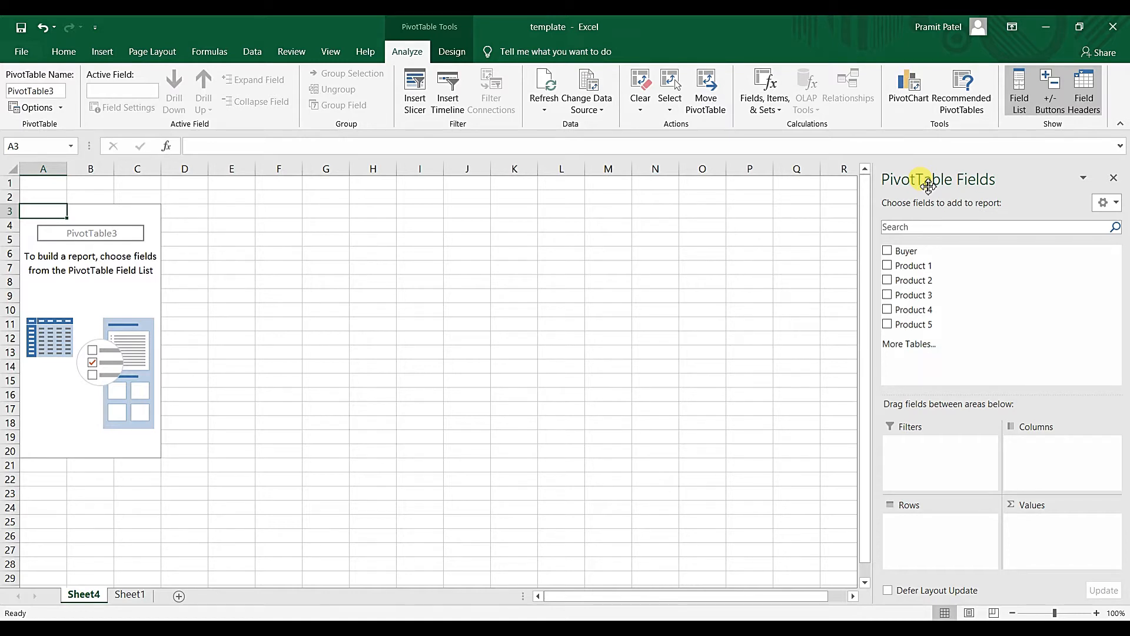
Add the Buyer field to the PivotTable's rows and Product 1 and Product 2 to its values
drag(905, 252, 908, 520)
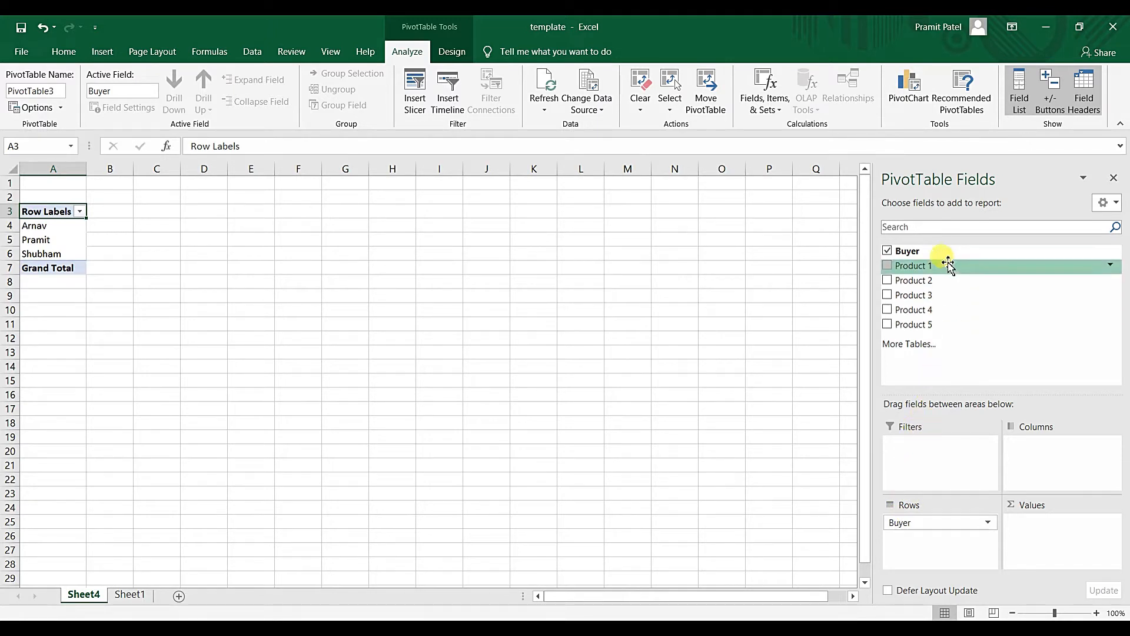
drag(943, 270, 1031, 533)
drag(959, 283, 1034, 535)
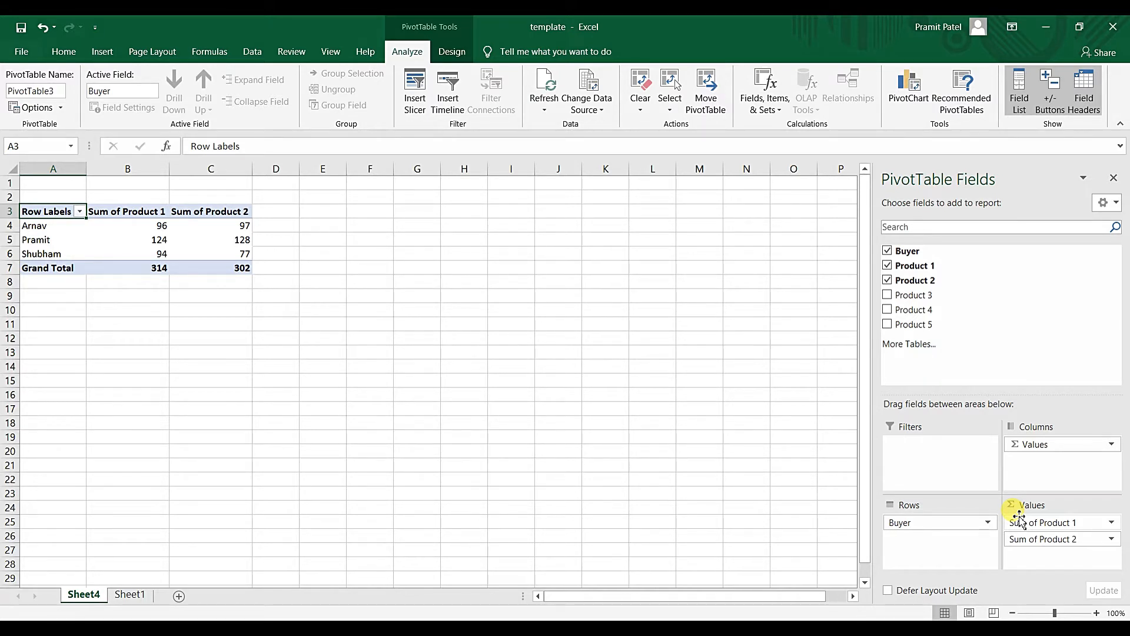
Summarize the Product 1 value field by Max and inspect the resulting figures per buyer
click(1112, 523)
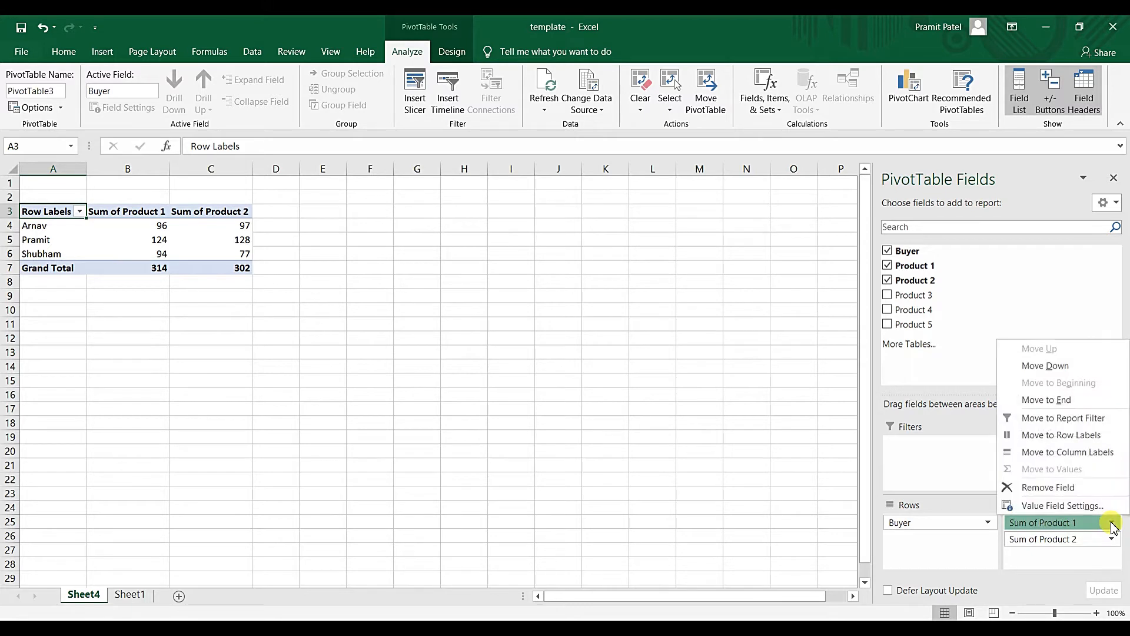
click(1080, 507)
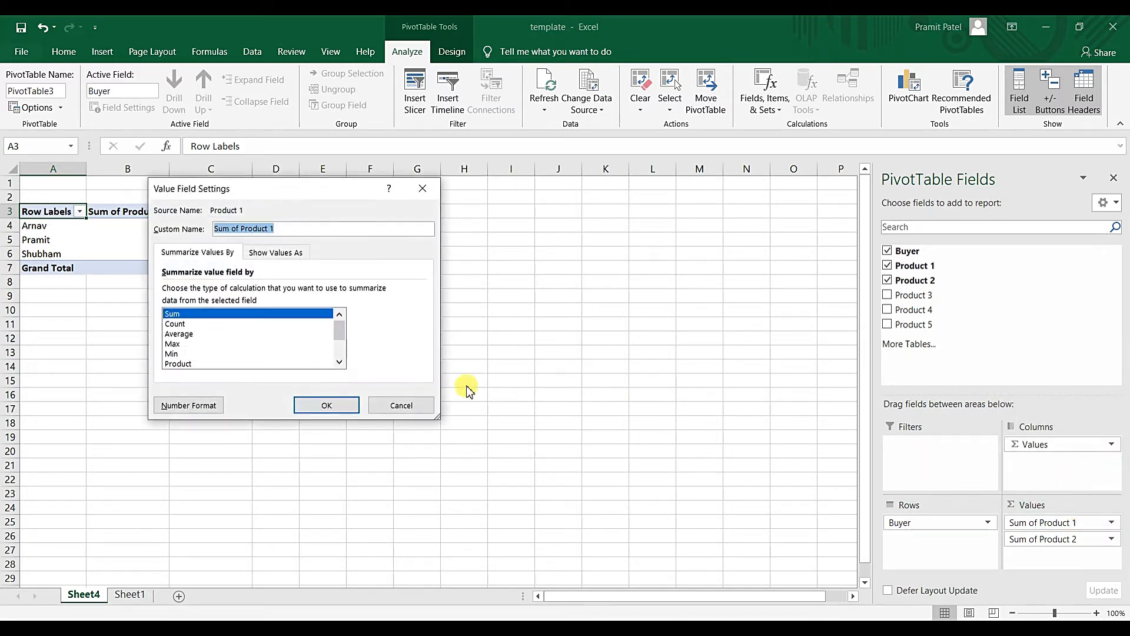
click(189, 344)
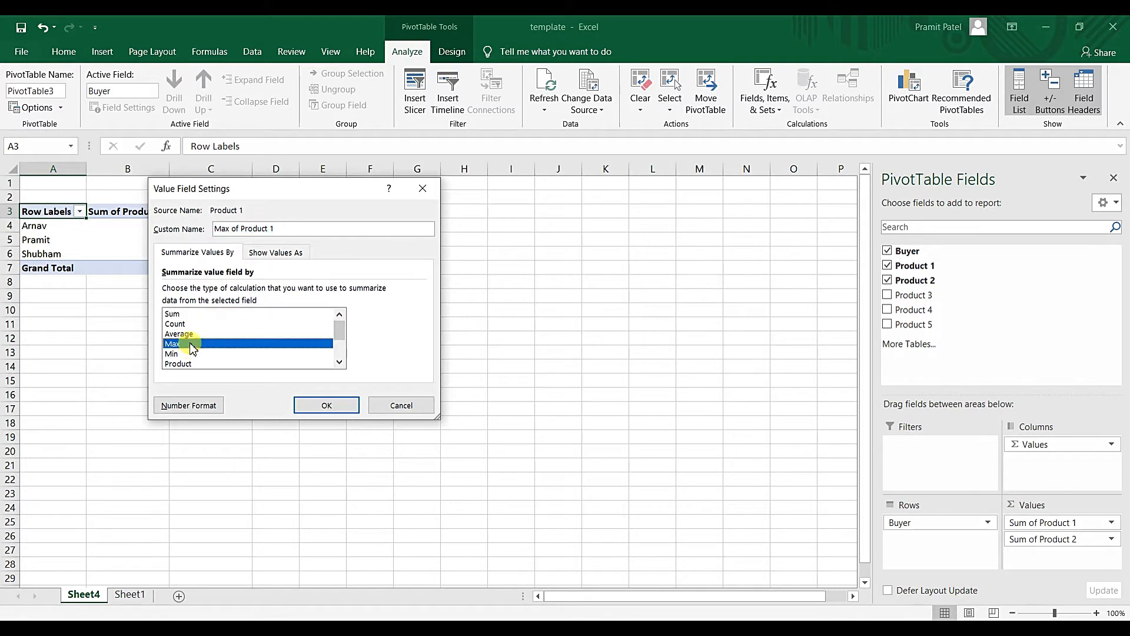
click(315, 407)
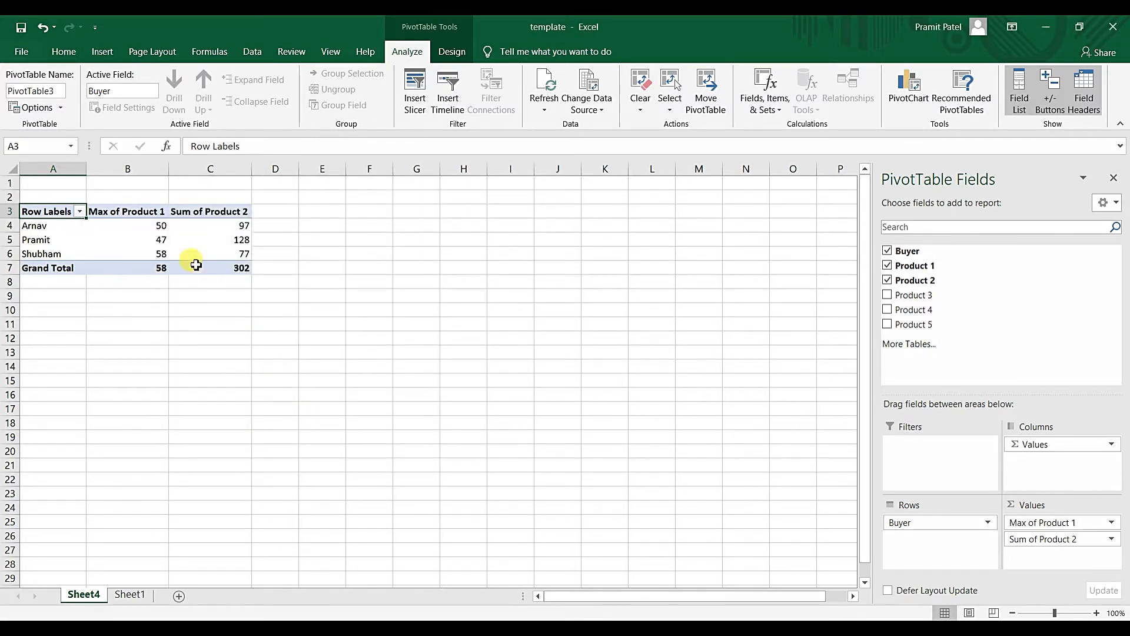
mouse_move(102, 229)
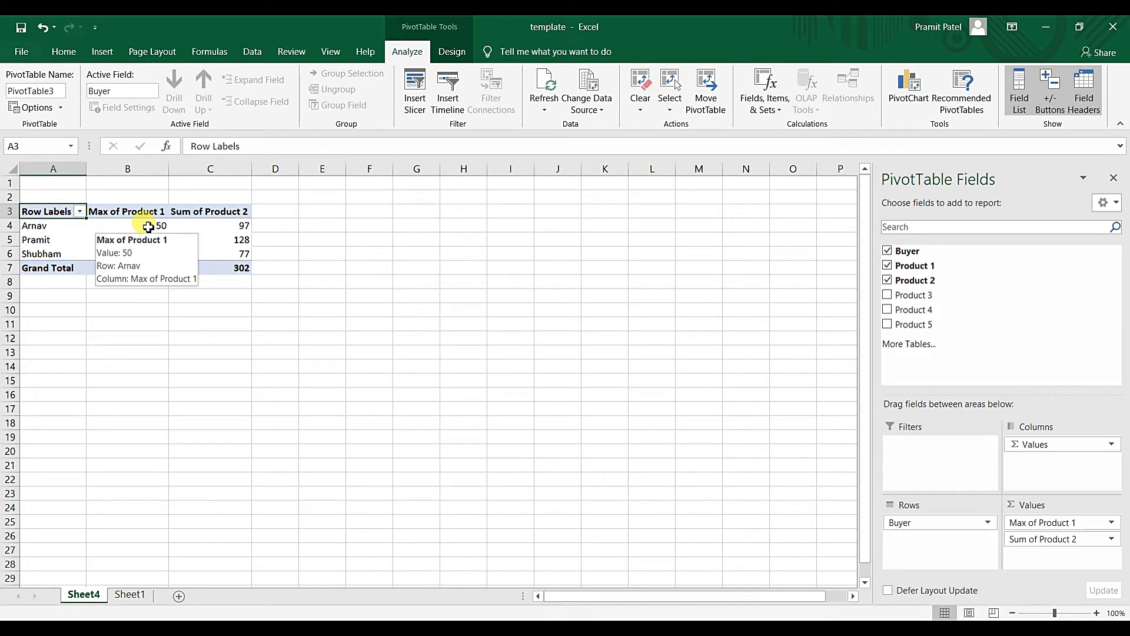
mouse_move(147, 244)
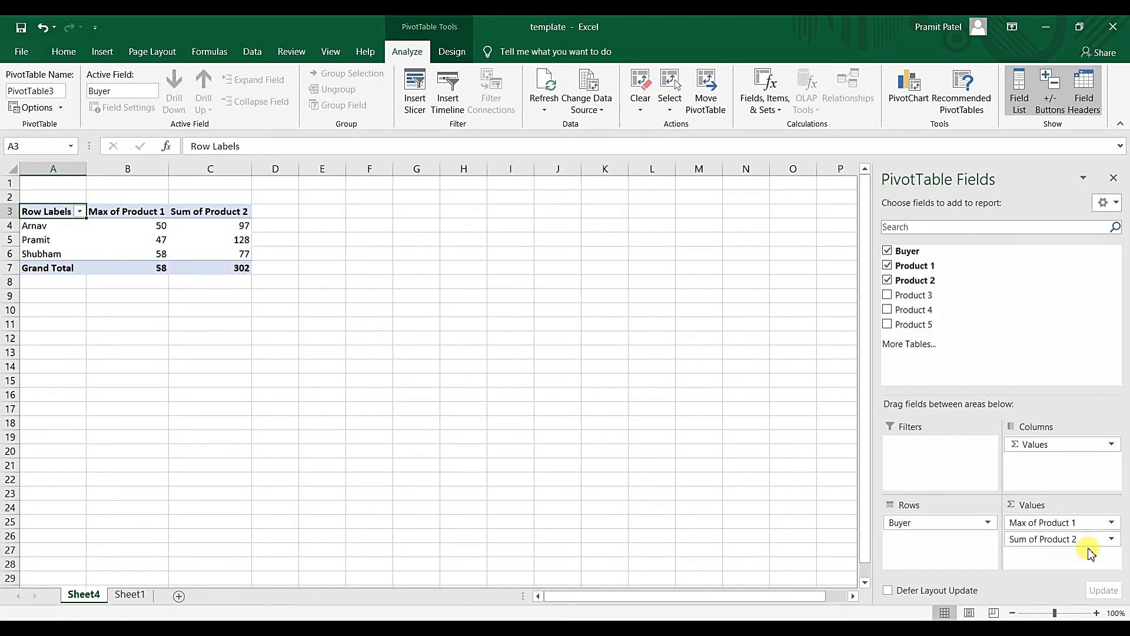
Set the Product 1 value field to be summarized by Sum
click(1113, 523)
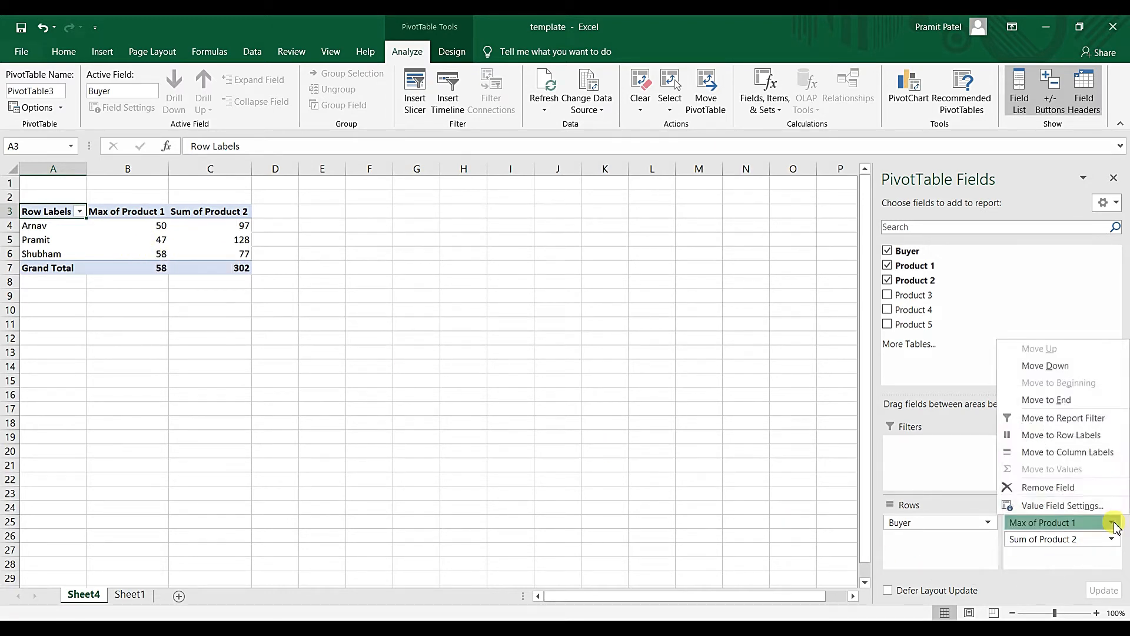
click(1057, 505)
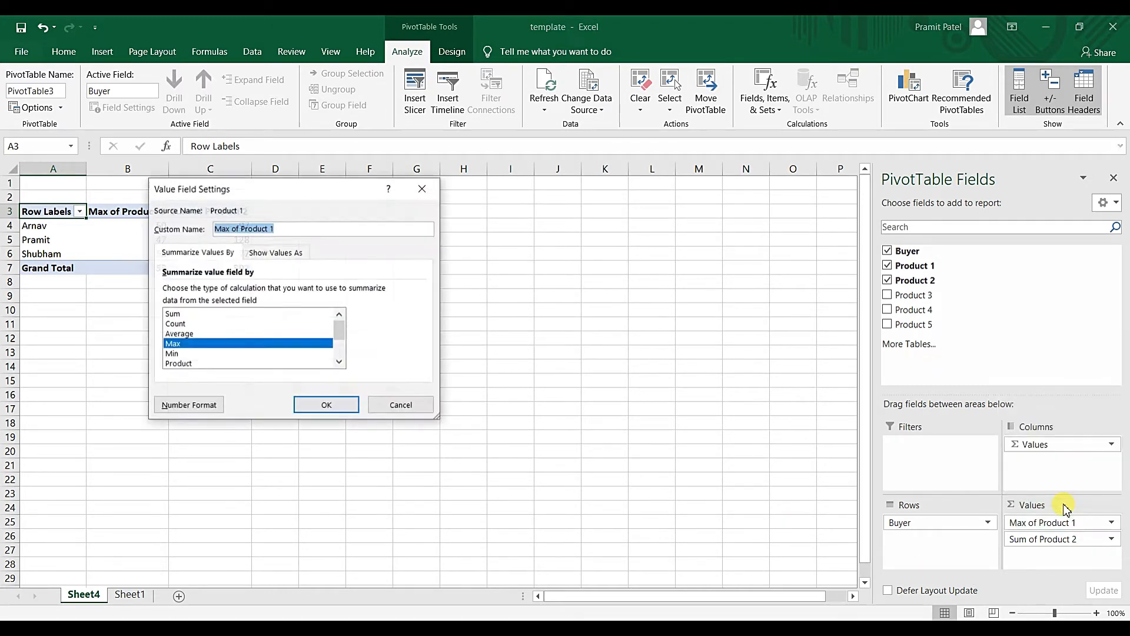
click(256, 314)
click(333, 406)
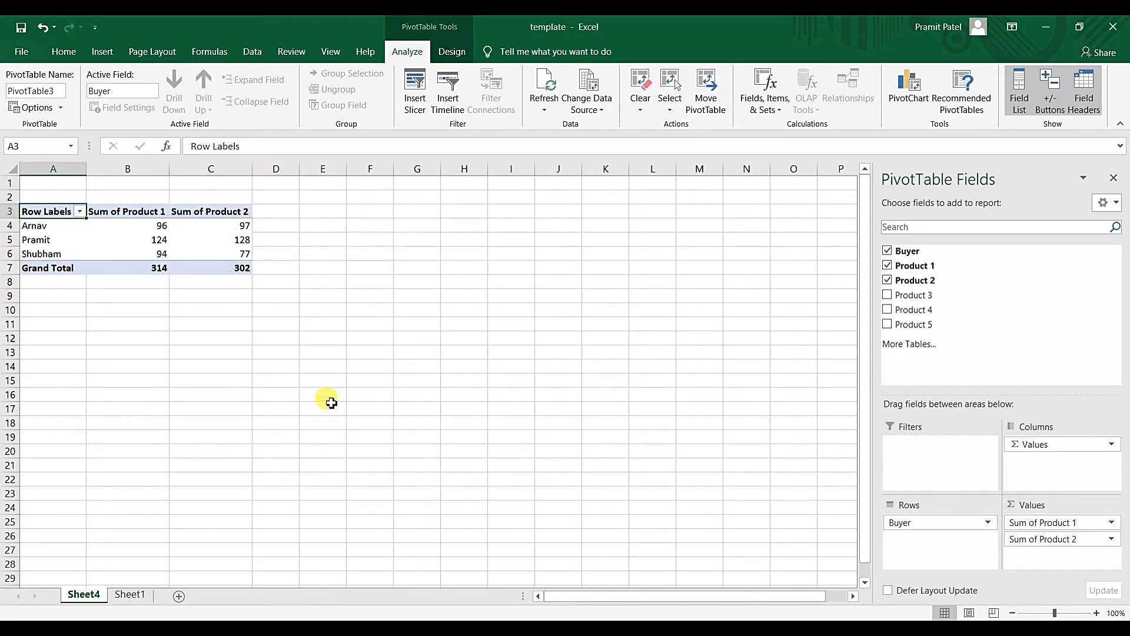
Review the source data on Sheet1 and return to the PivotTable on Sheet4
click(129, 594)
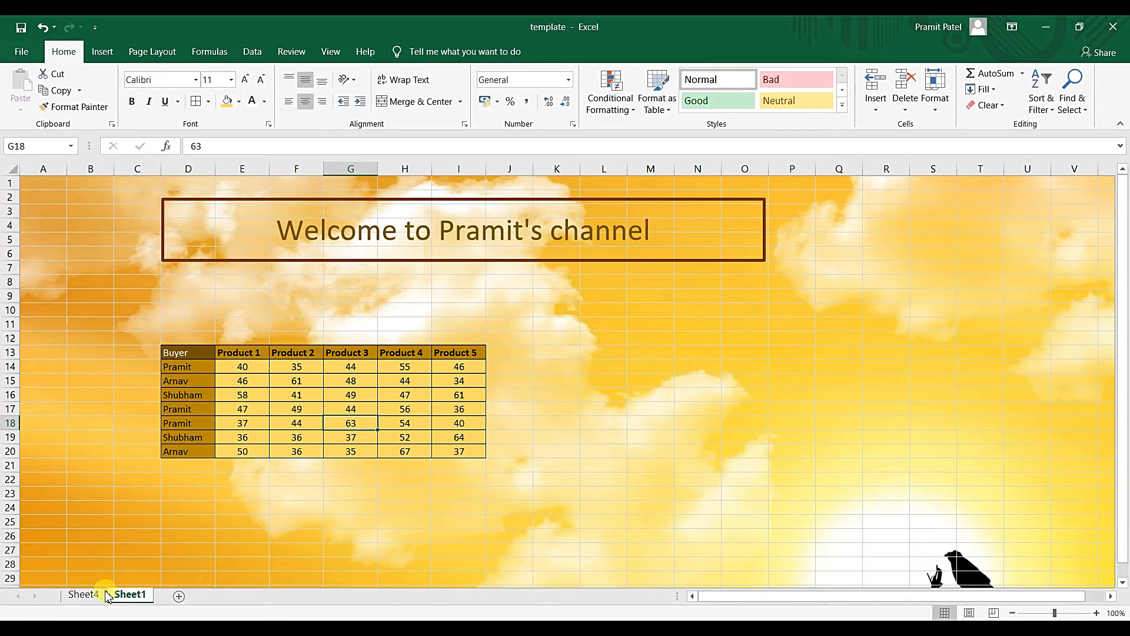
click(84, 594)
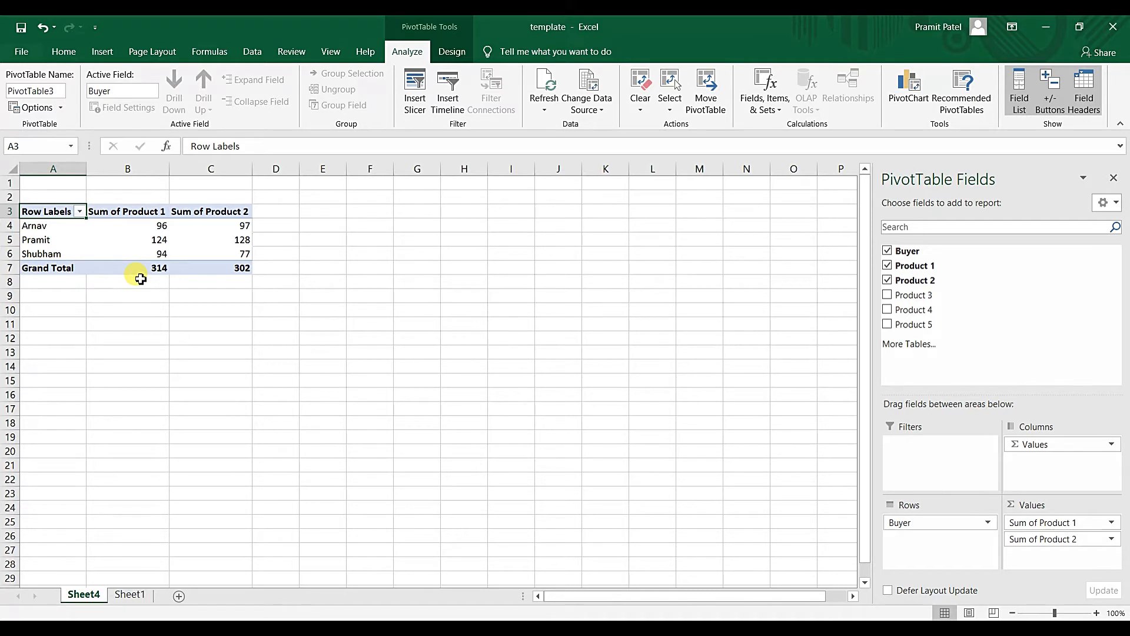
Filter the PivotTable's row labels to only the third buyer in the list and inspect that buyer's product sums
click(81, 213)
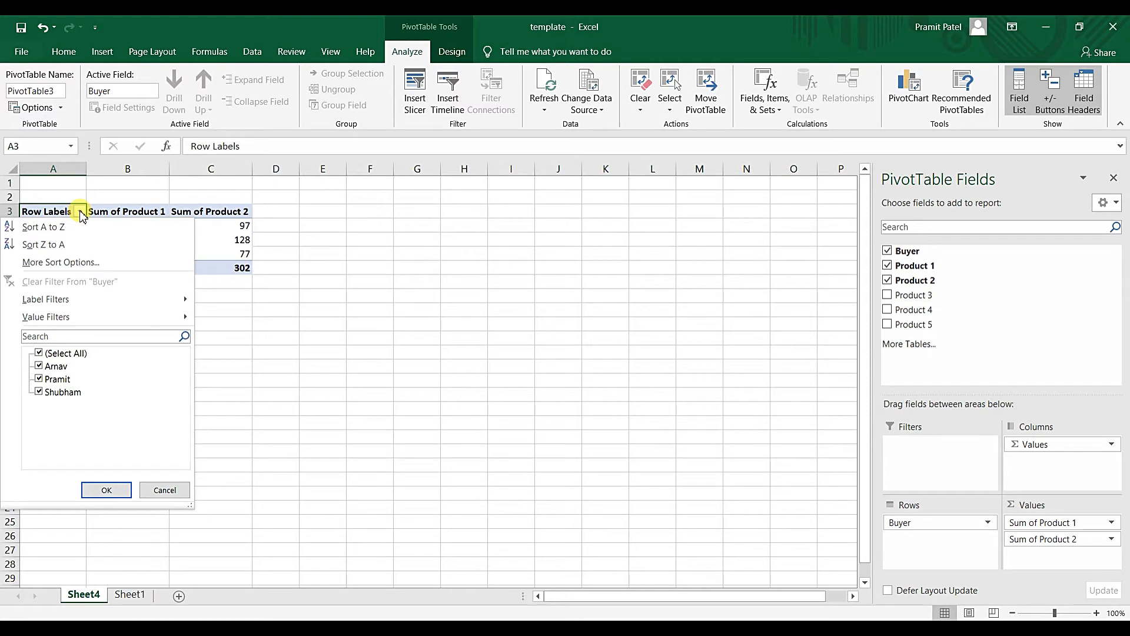
click(39, 379)
click(38, 377)
click(39, 363)
click(39, 364)
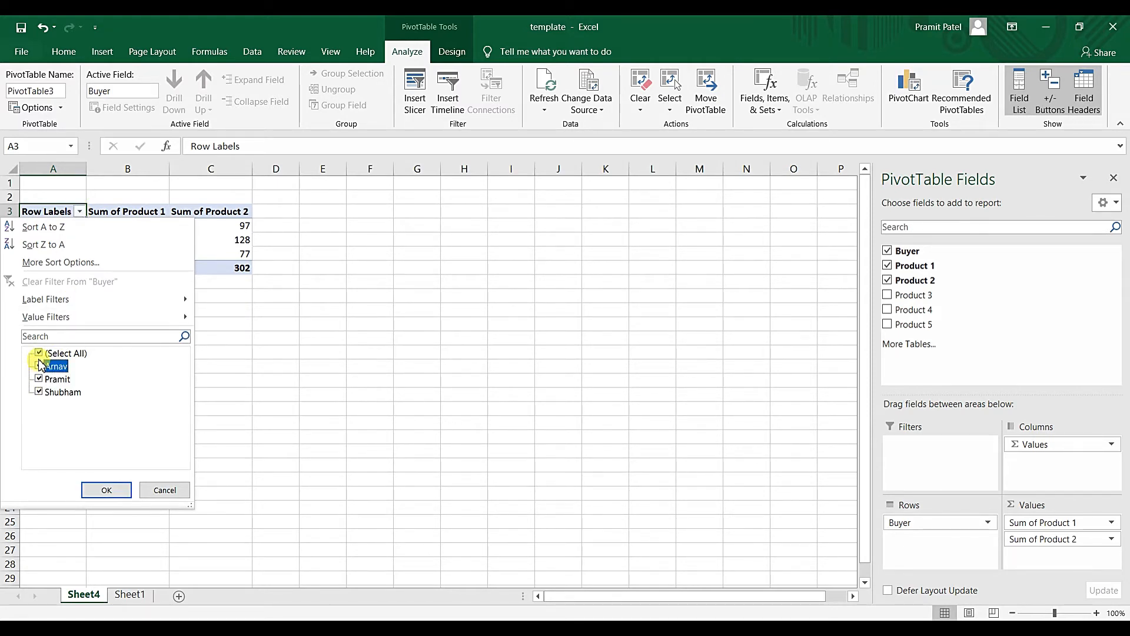
click(39, 353)
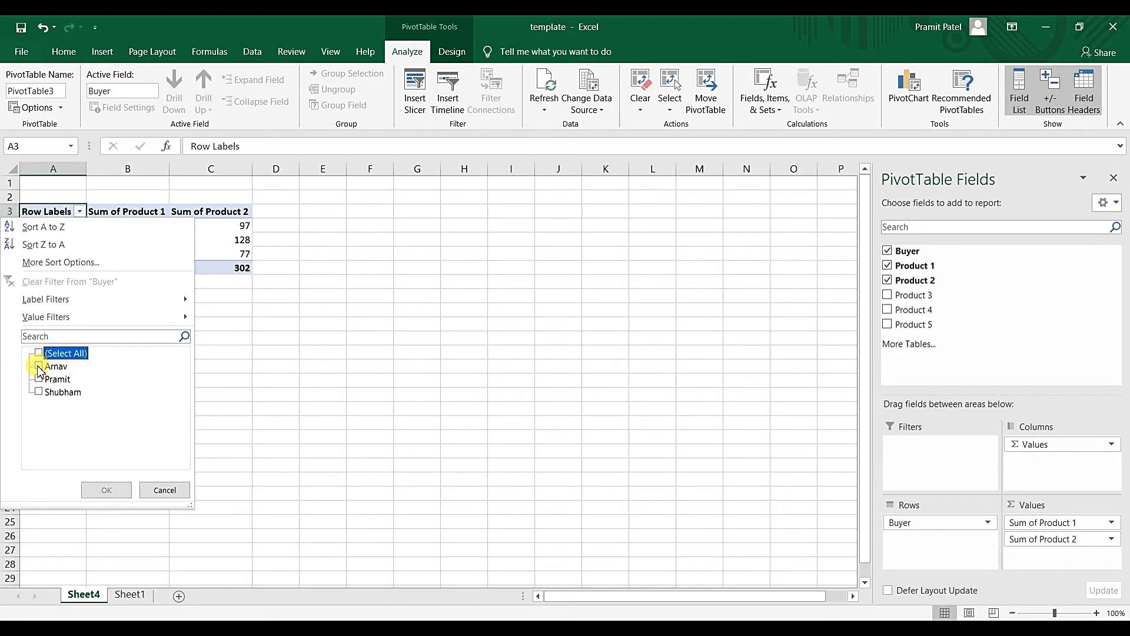
click(38, 366)
click(38, 366)
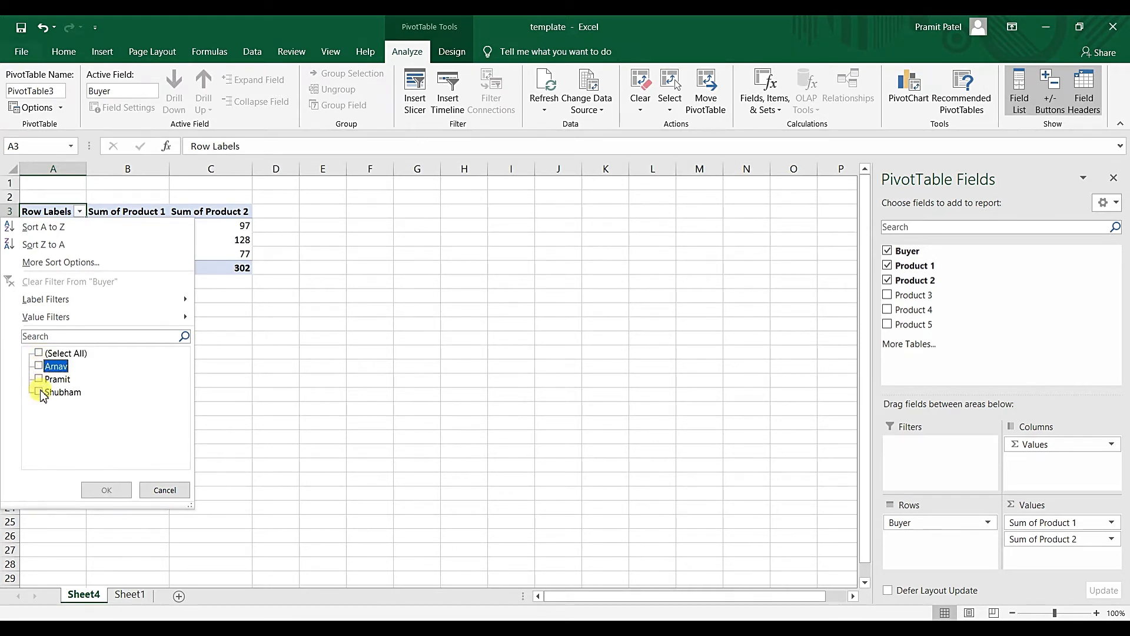
click(39, 391)
click(119, 493)
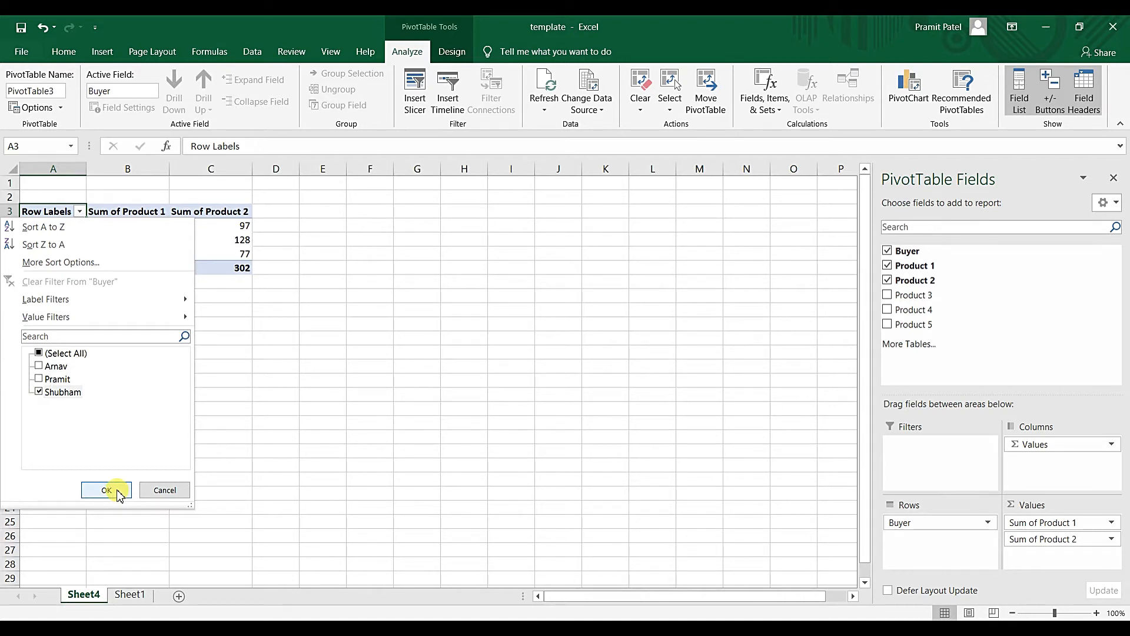
click(117, 491)
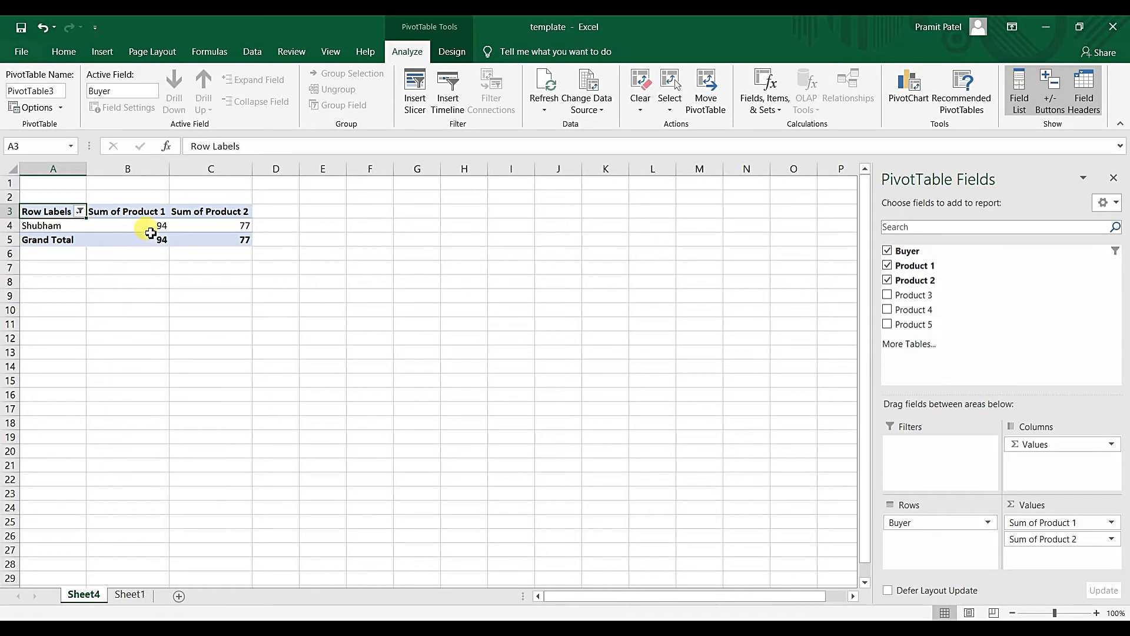
mouse_move(151, 232)
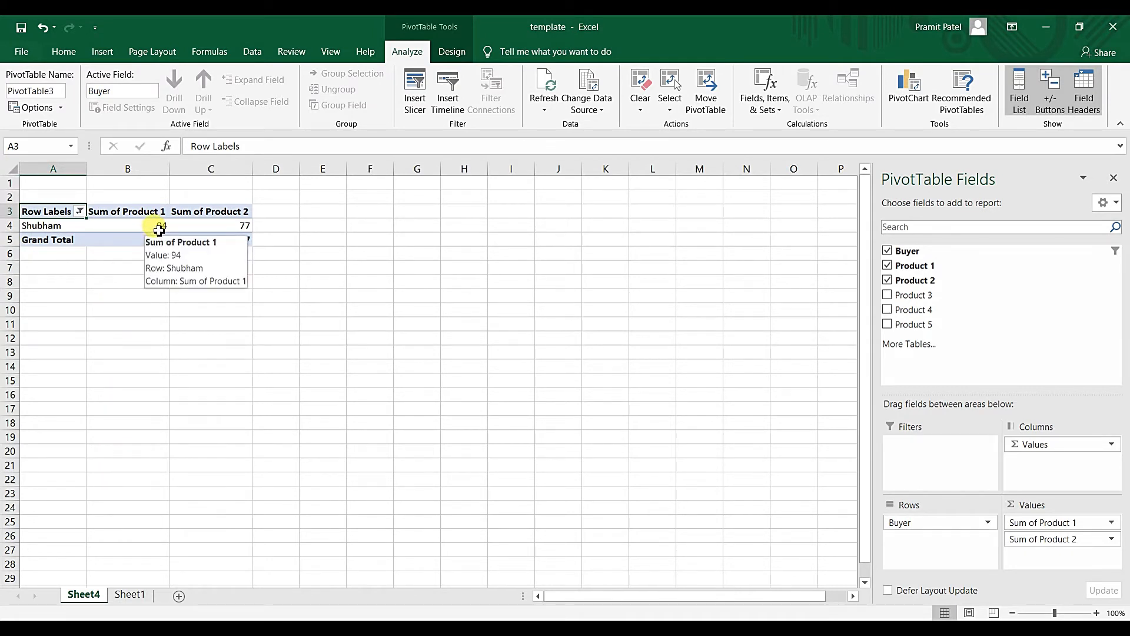
mouse_move(213, 224)
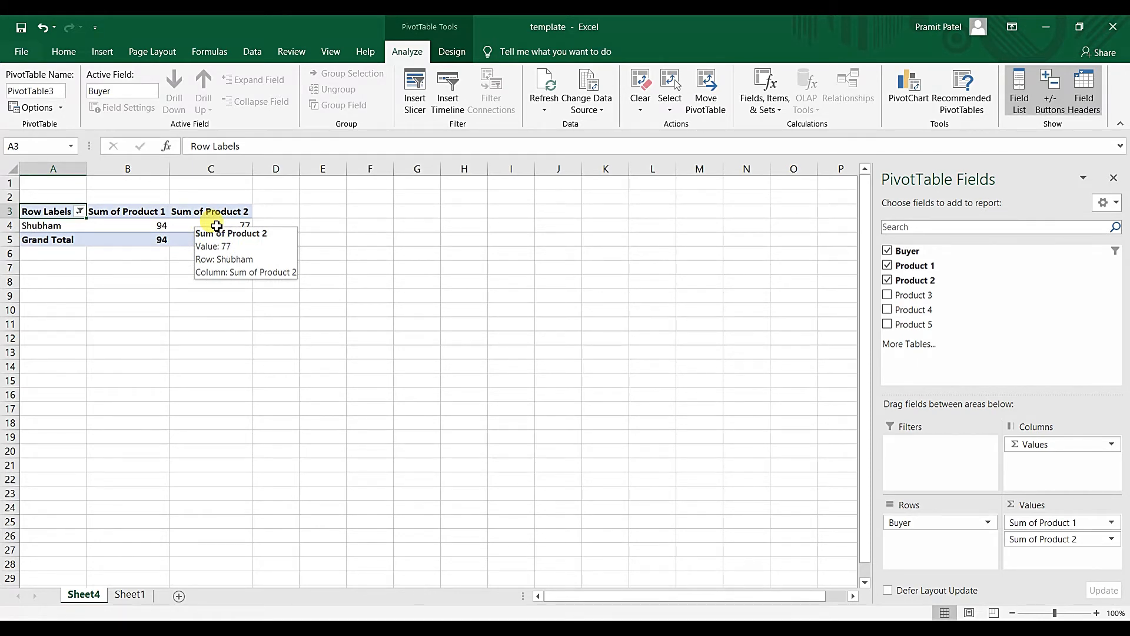
mouse_move(205, 245)
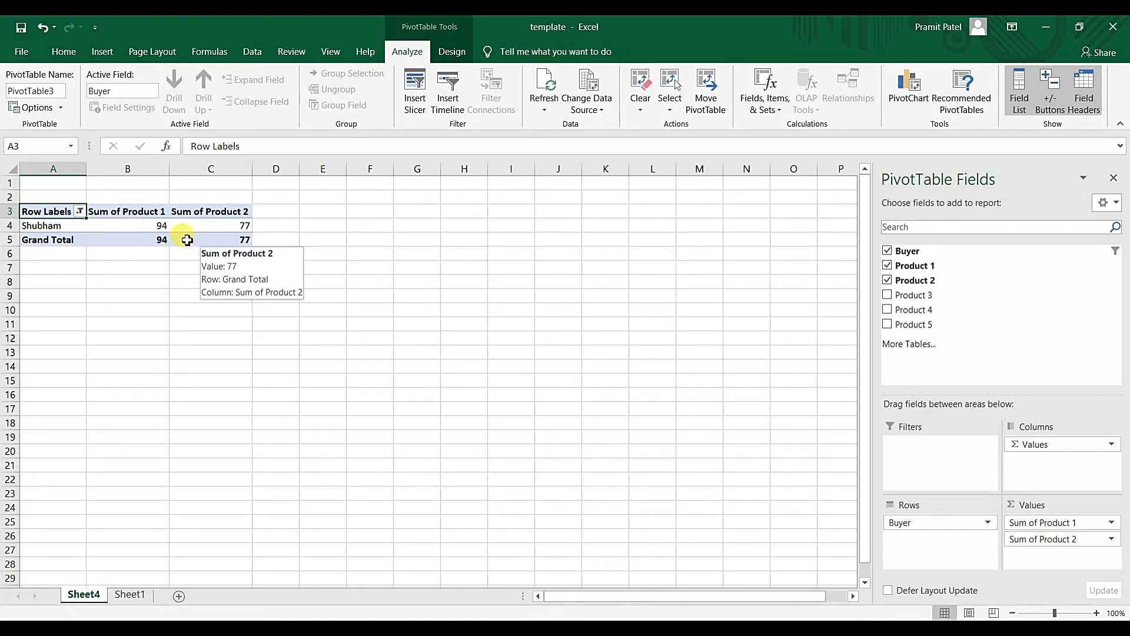
Select all buyers again in the row labels filter and apply it
click(79, 211)
click(39, 353)
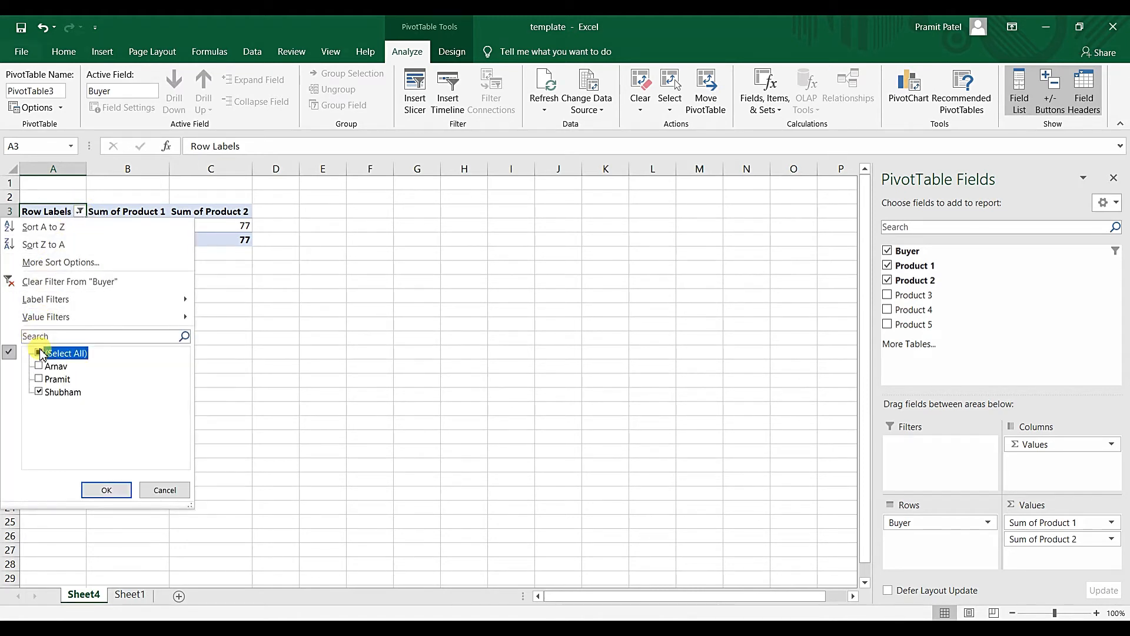
click(113, 489)
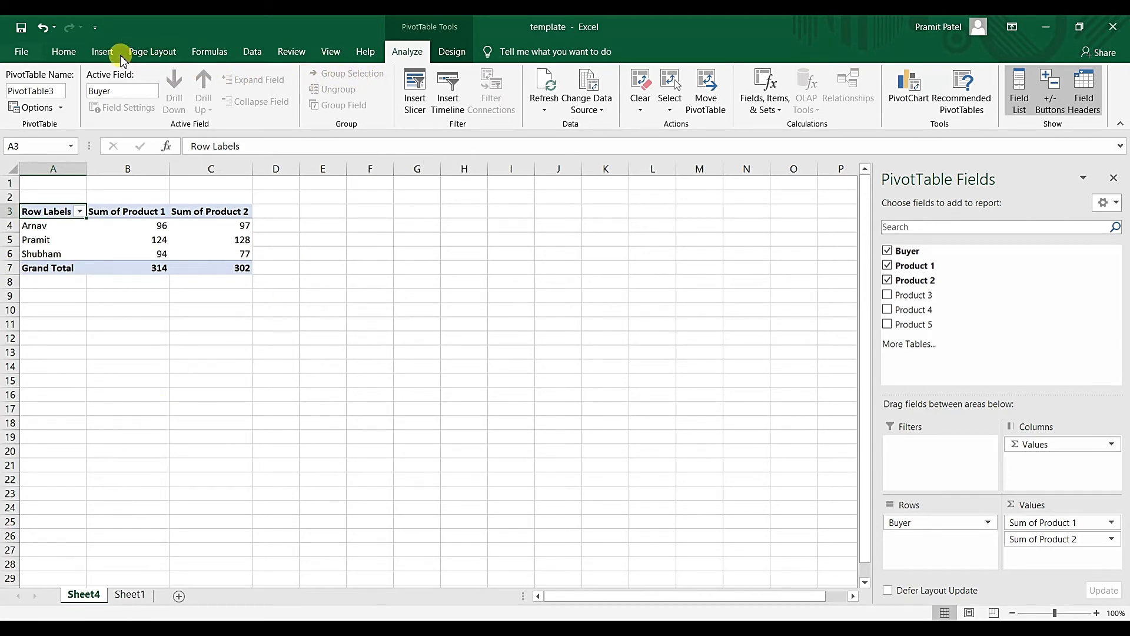
Insert a PivotChart based on the PivotTable, comparing the bar chart subtypes and choosing 3-D Clustered Bar
click(102, 52)
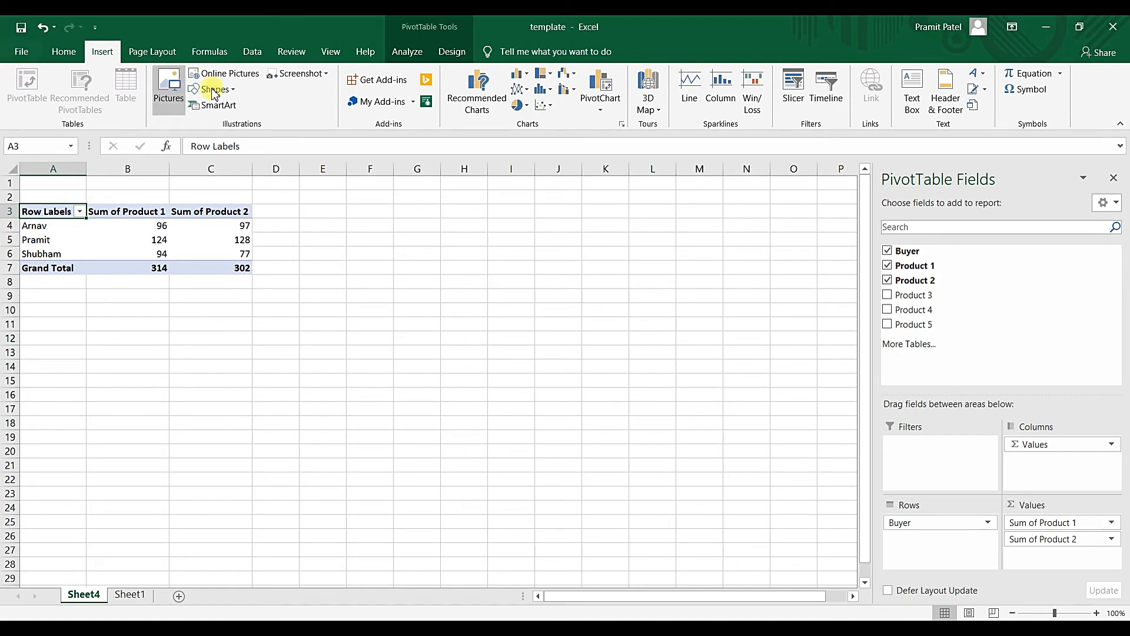
click(600, 111)
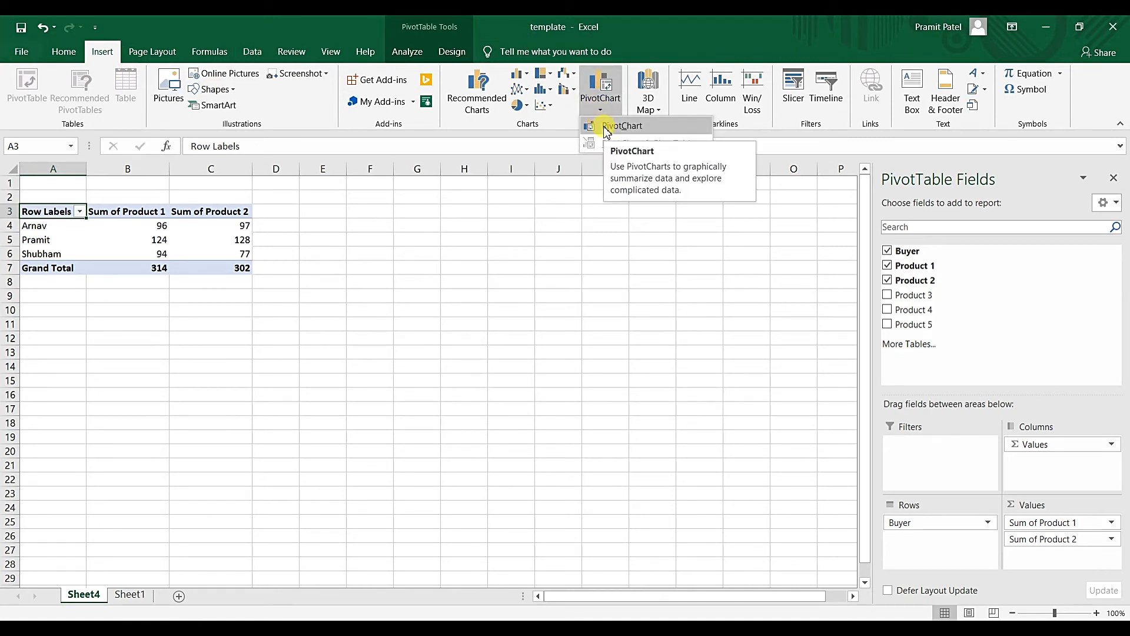
click(606, 130)
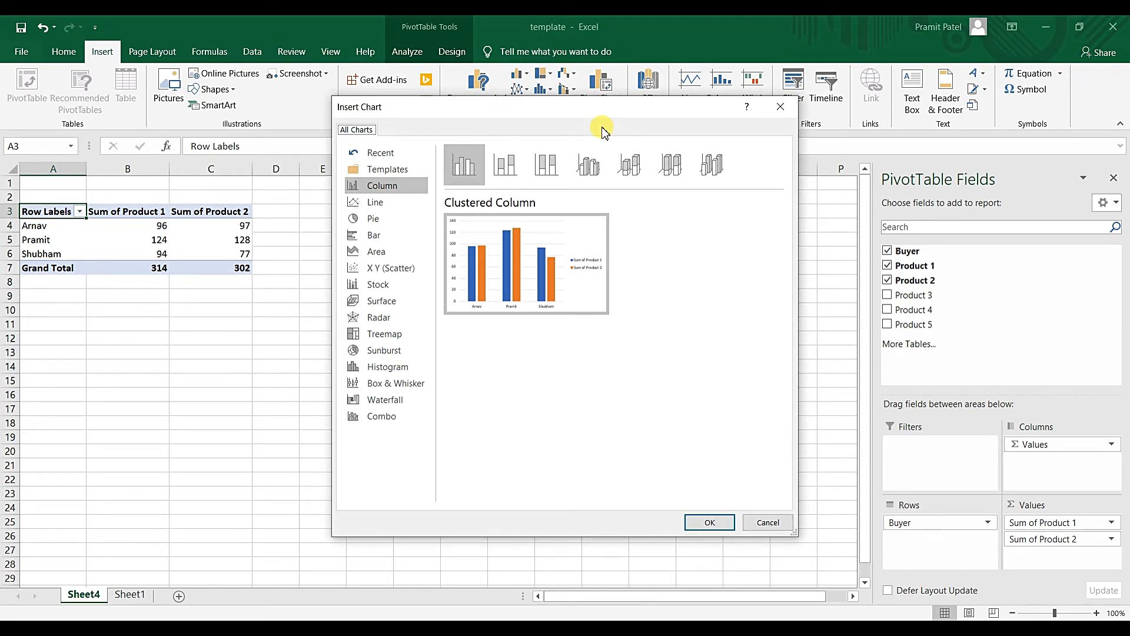
click(385, 234)
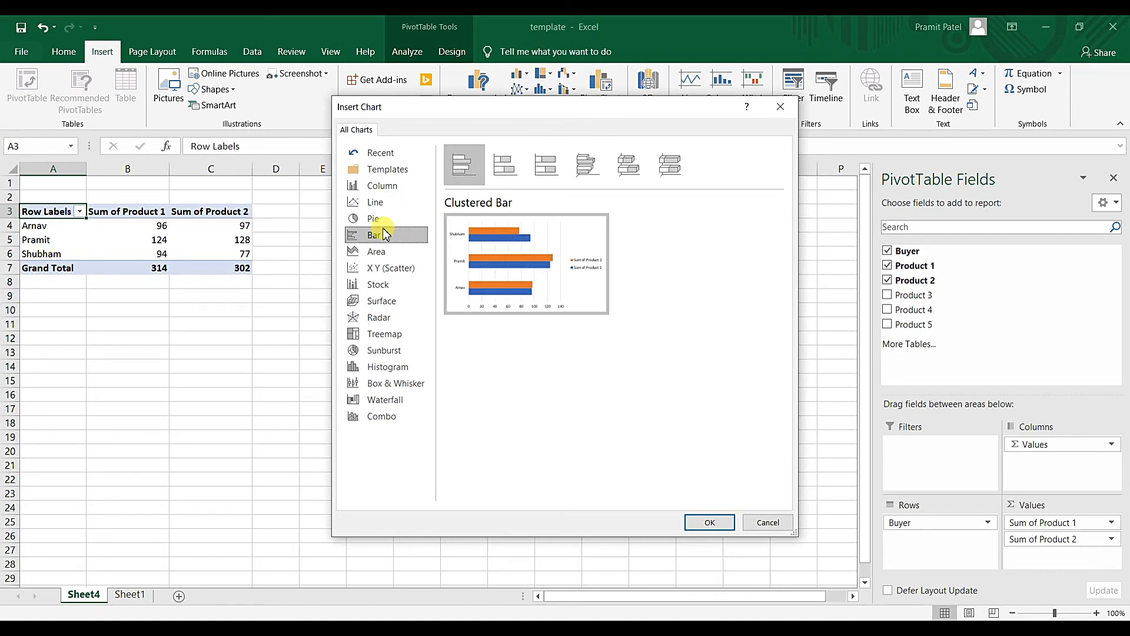
click(508, 160)
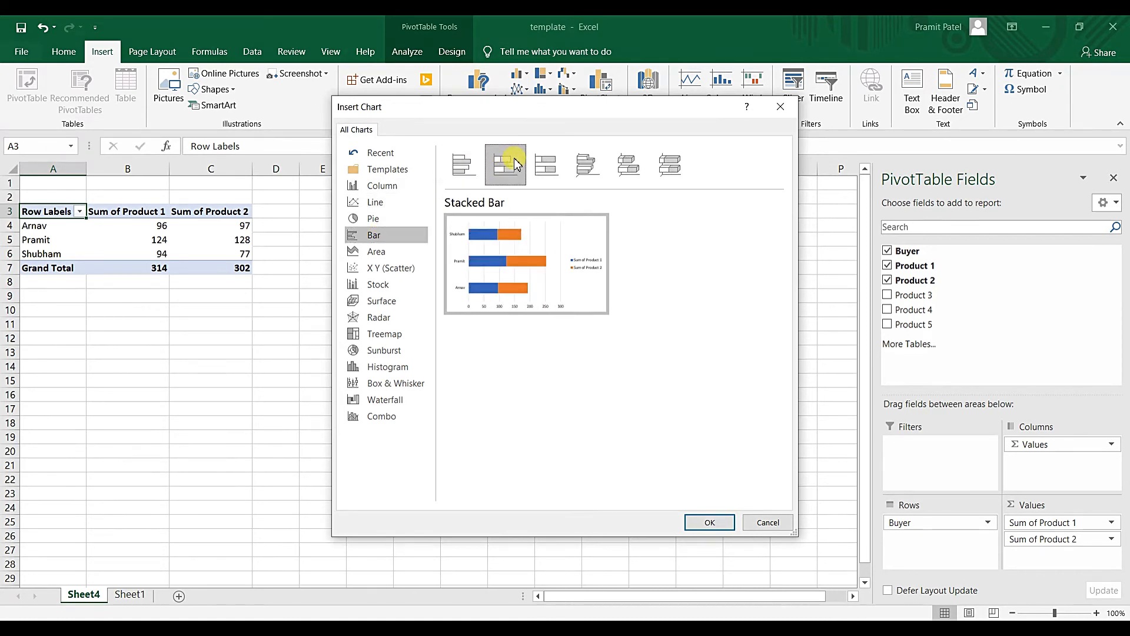
click(464, 165)
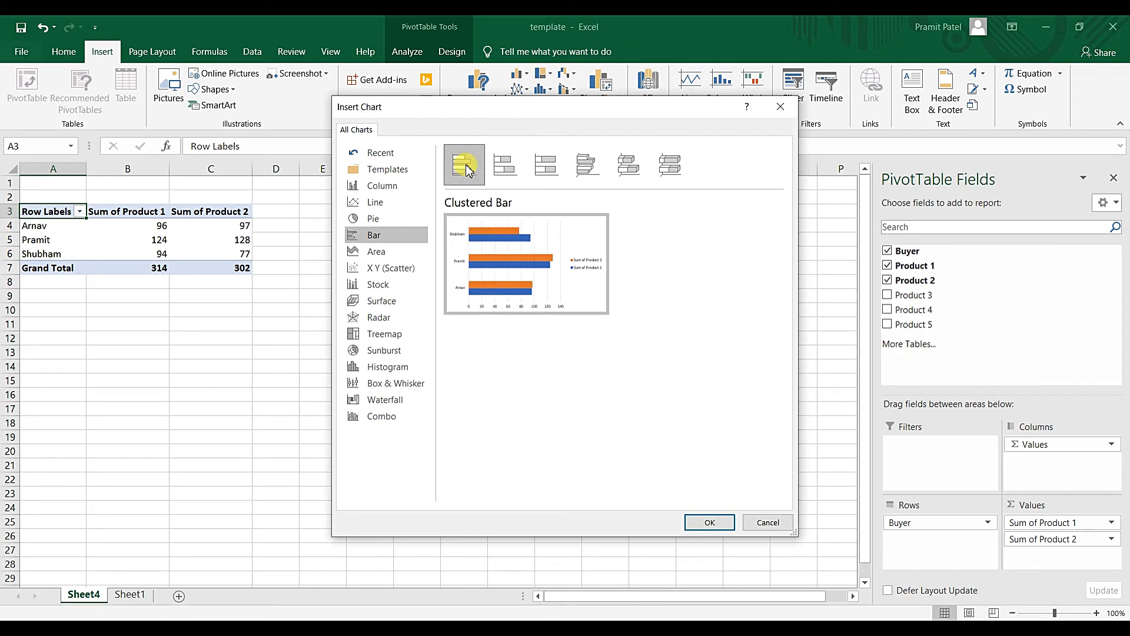
click(585, 171)
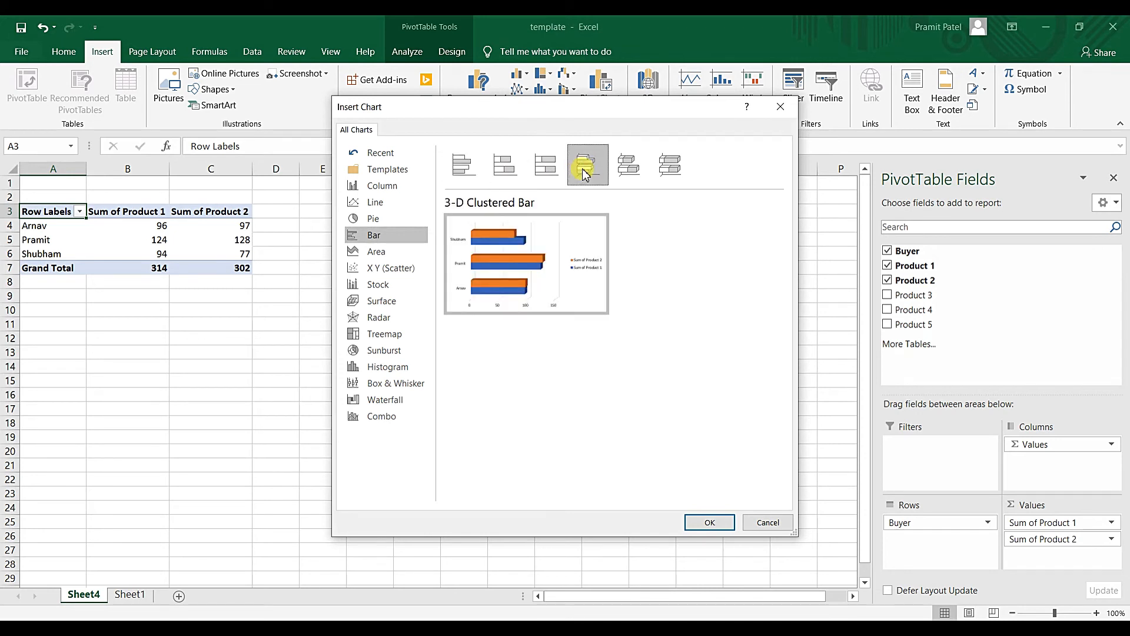
click(552, 175)
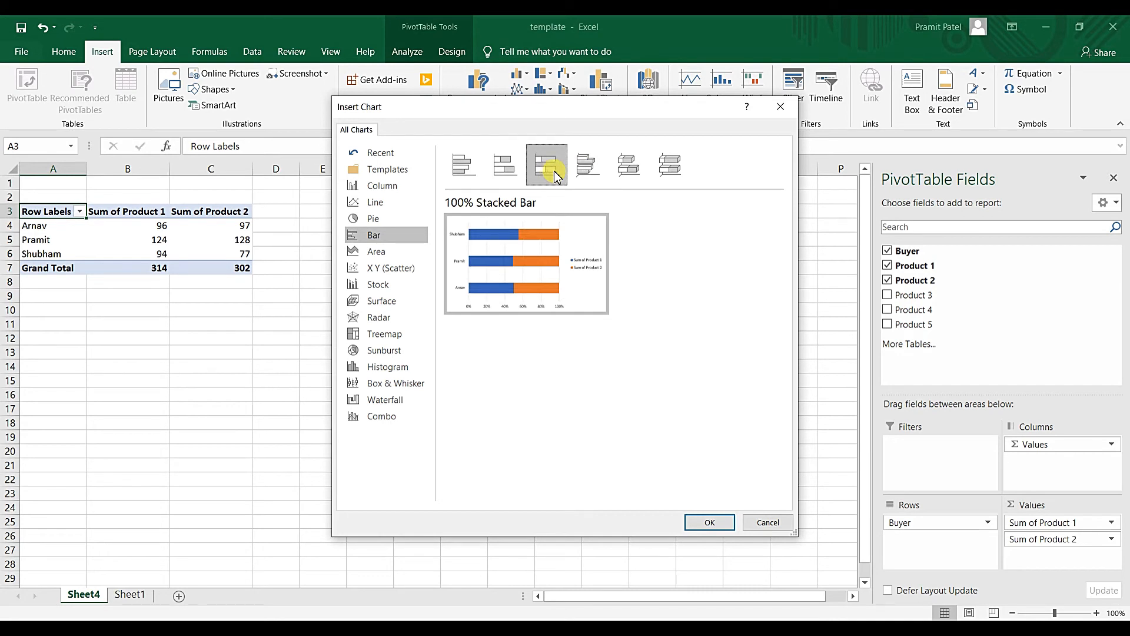
click(581, 169)
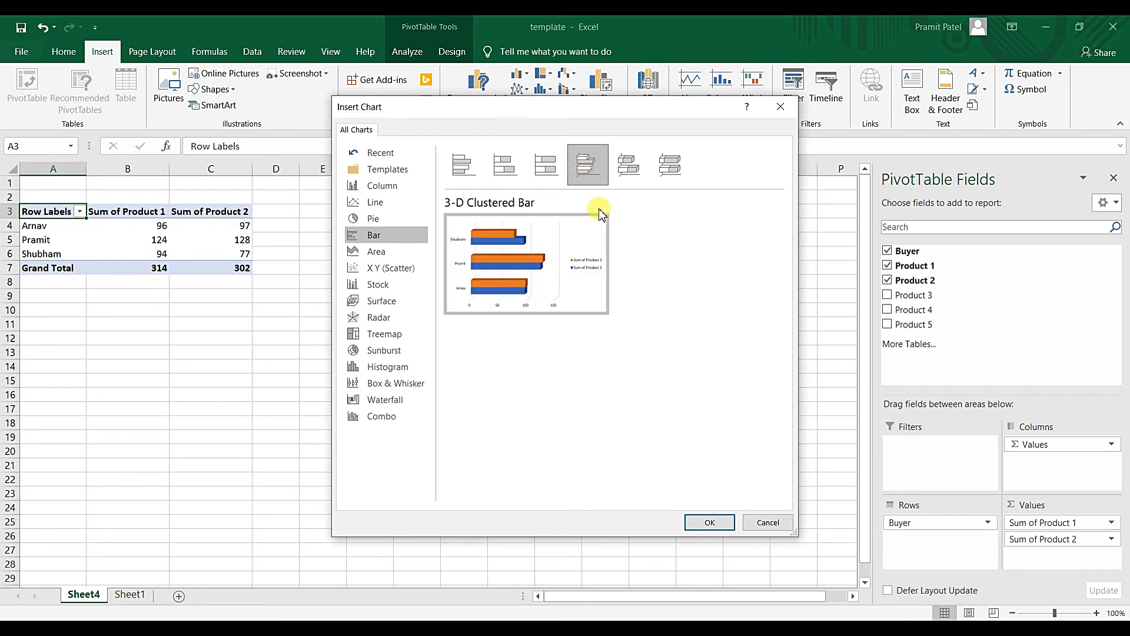
click(700, 522)
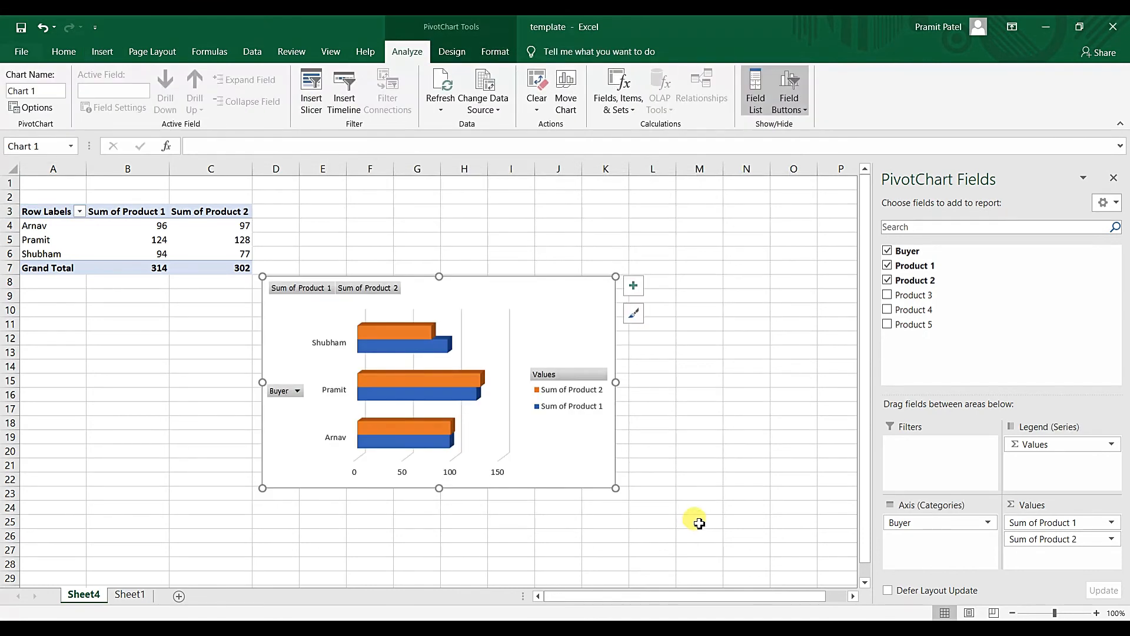
Change the PivotChart's colors to the third Colorful palette, which starts with orange and yellow
click(452, 53)
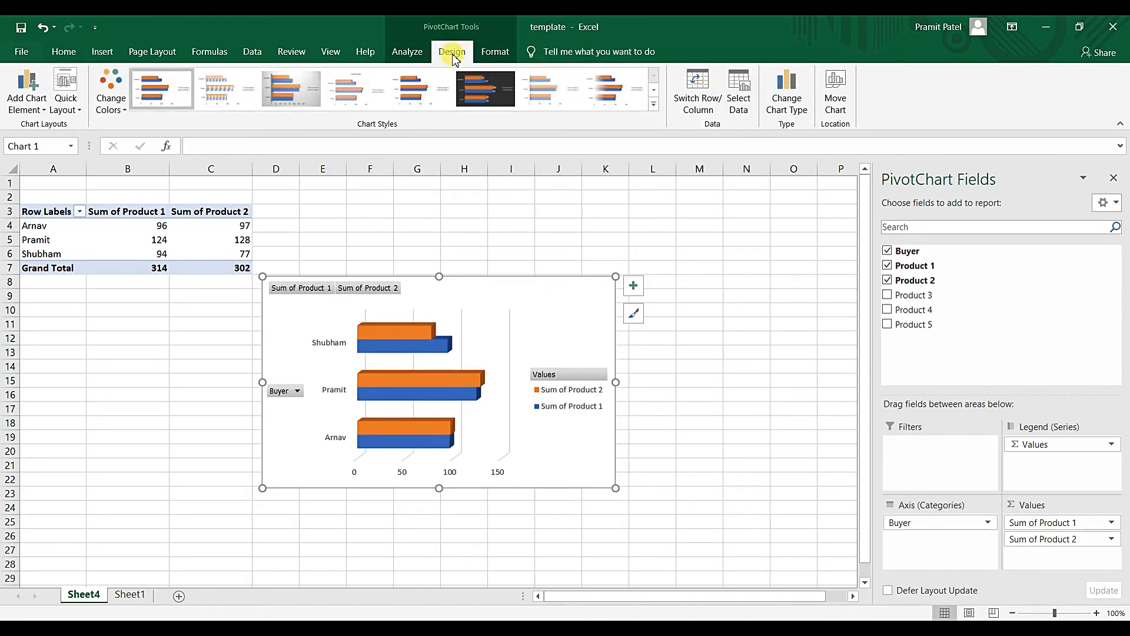
click(109, 99)
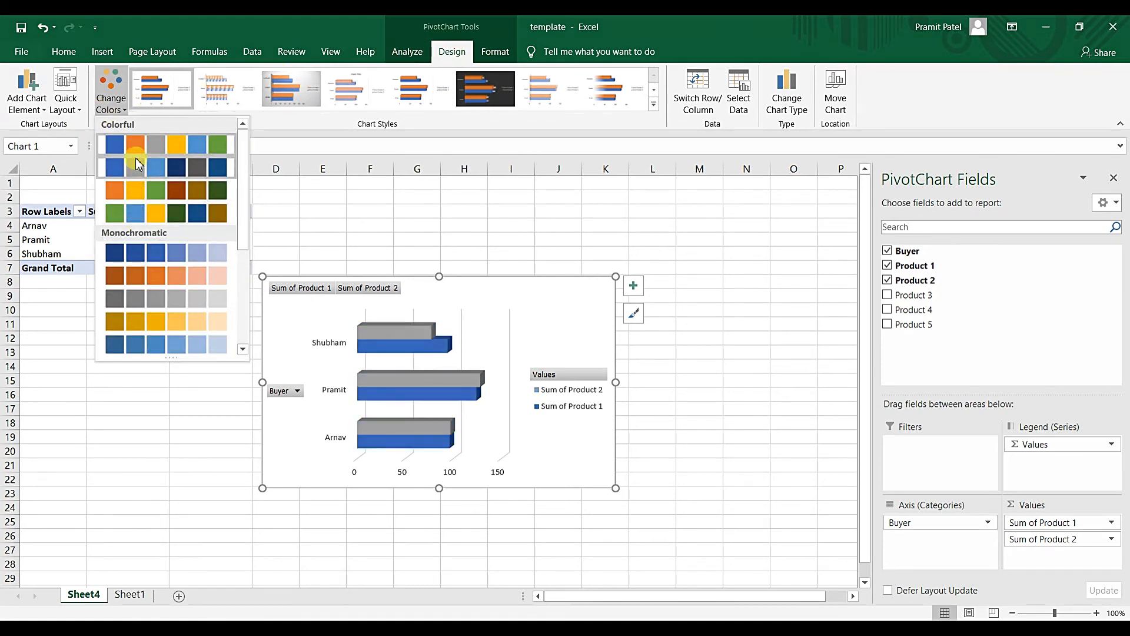
click(183, 182)
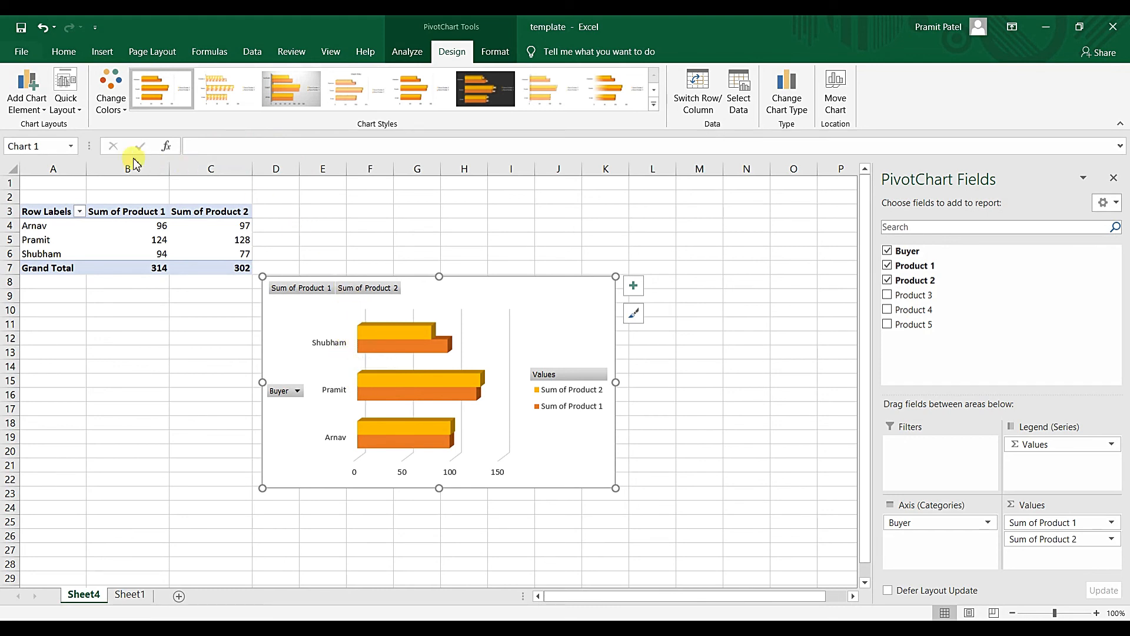
Add data labels to the PivotChart's bars as Data Callouts
click(27, 95)
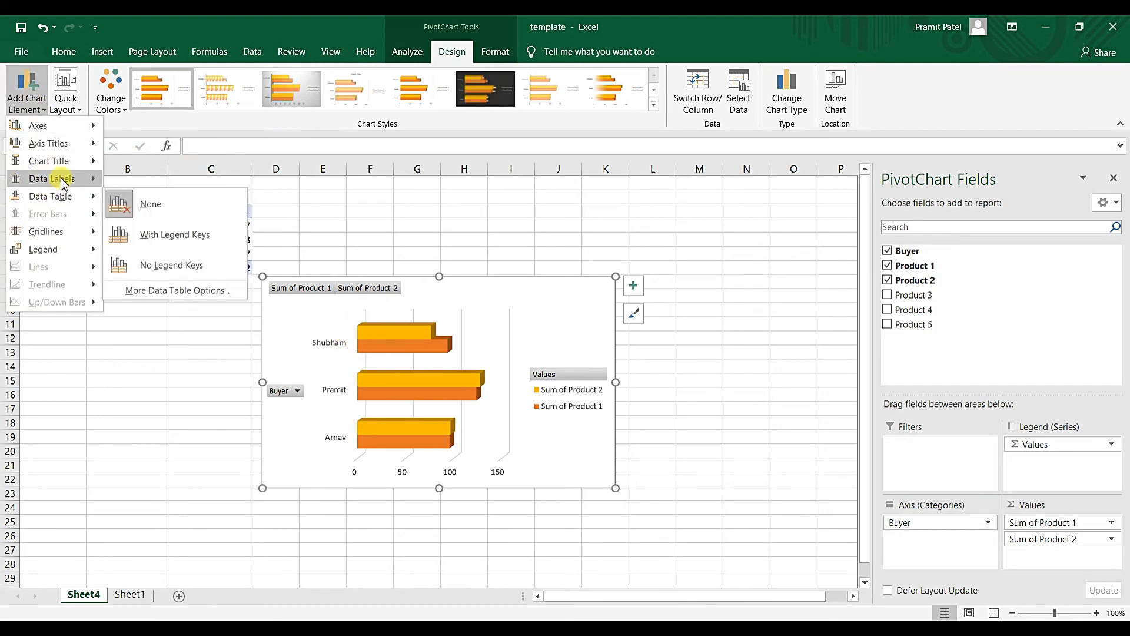
mouse_move(62, 179)
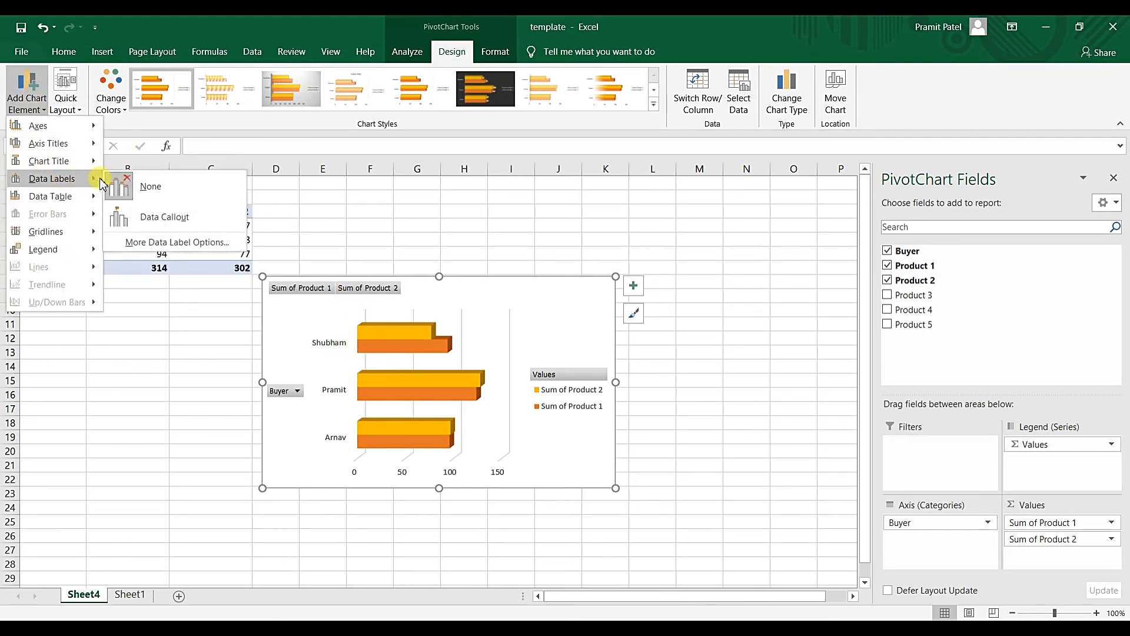
click(151, 219)
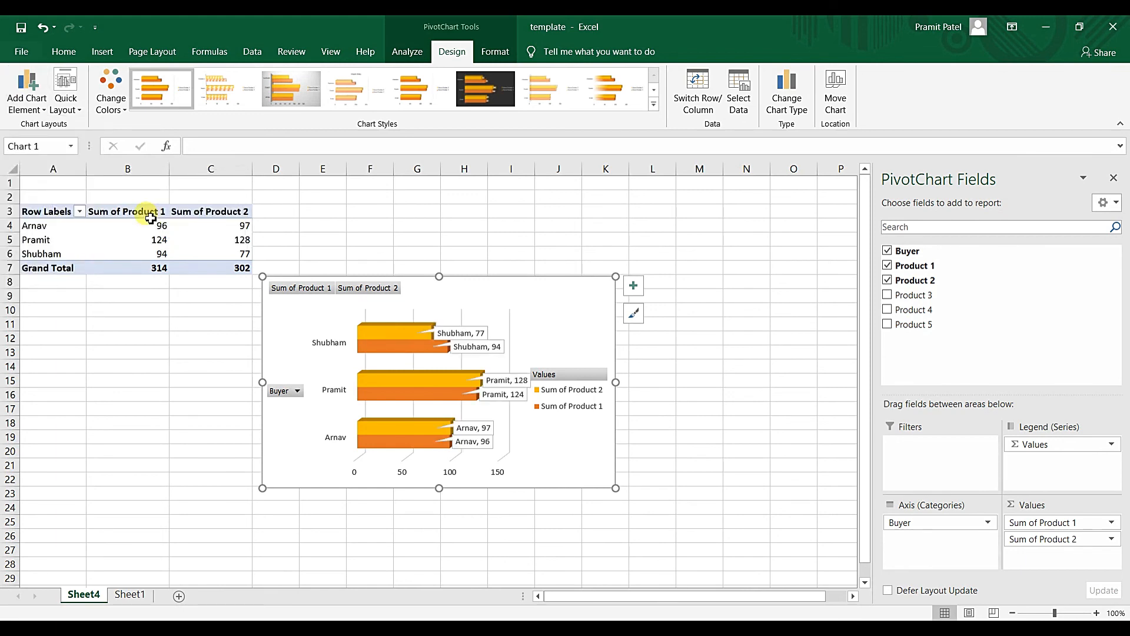